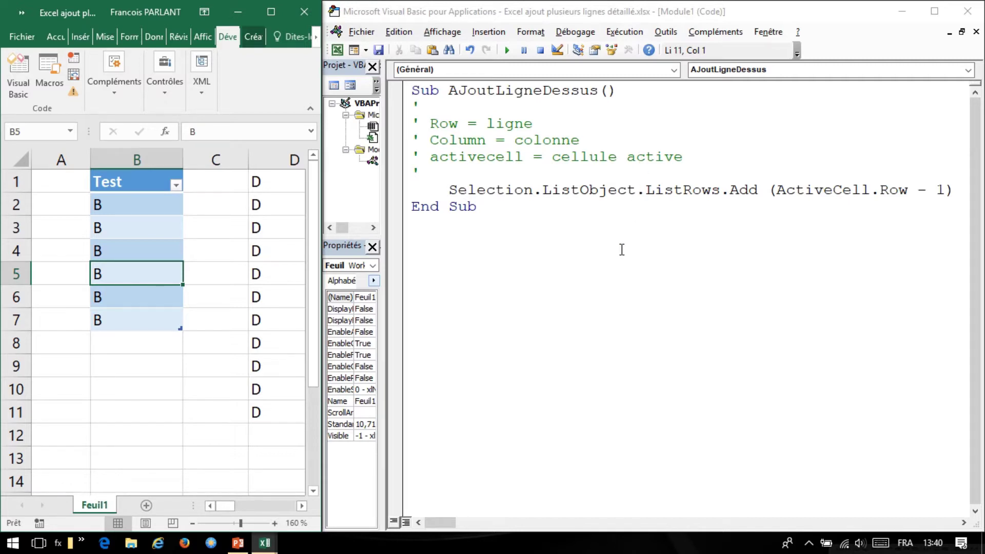
# - Activate the Module1 code window holding the AJoutLigneDessus macro
pyautogui.click(536, 260)
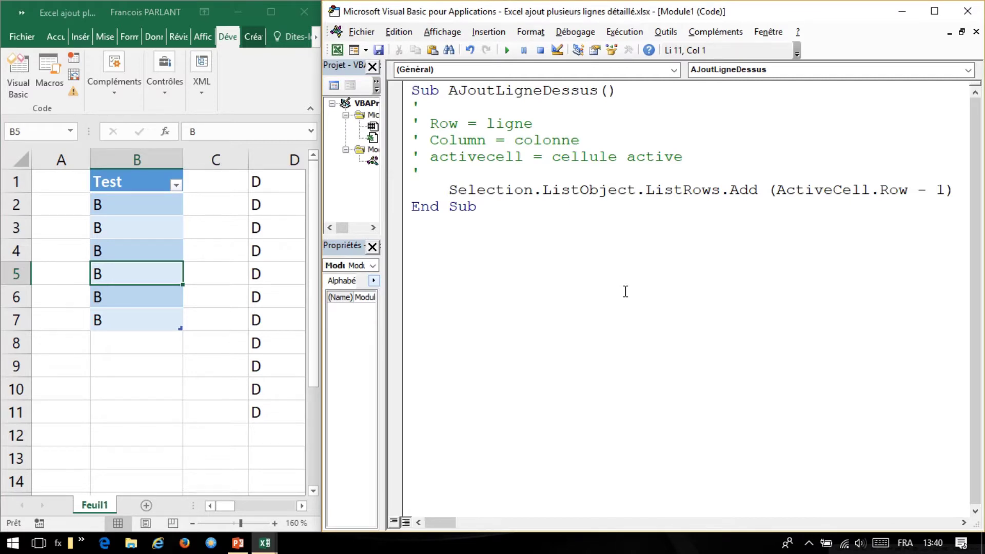
# - Declare Sub DemandeNbLigne() with nb = InputBox("Combien de lignes voulez-vous?") as its first line
pyautogui.write('Sub')
pyautogui.write(' D')
pyautogui.write('emandeNb')
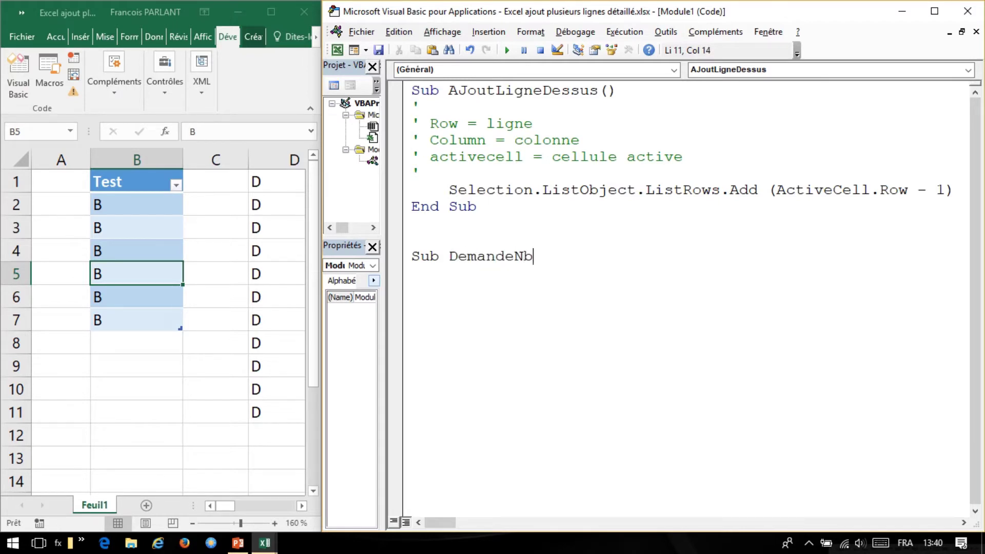
pyautogui.write('Ligne')
pyautogui.write('()')
pyautogui.press('Return')
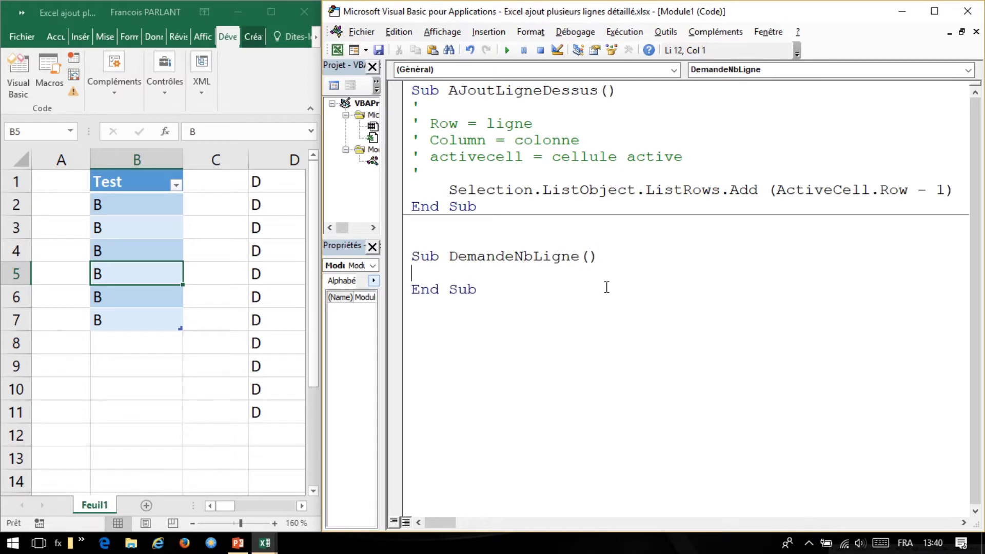
pyautogui.press('Return')
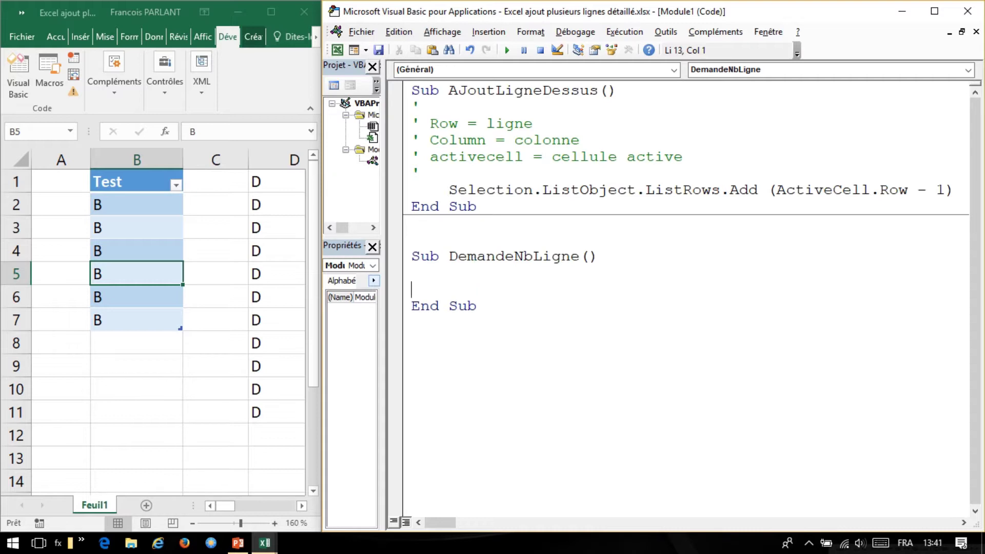
pyautogui.press('Return')
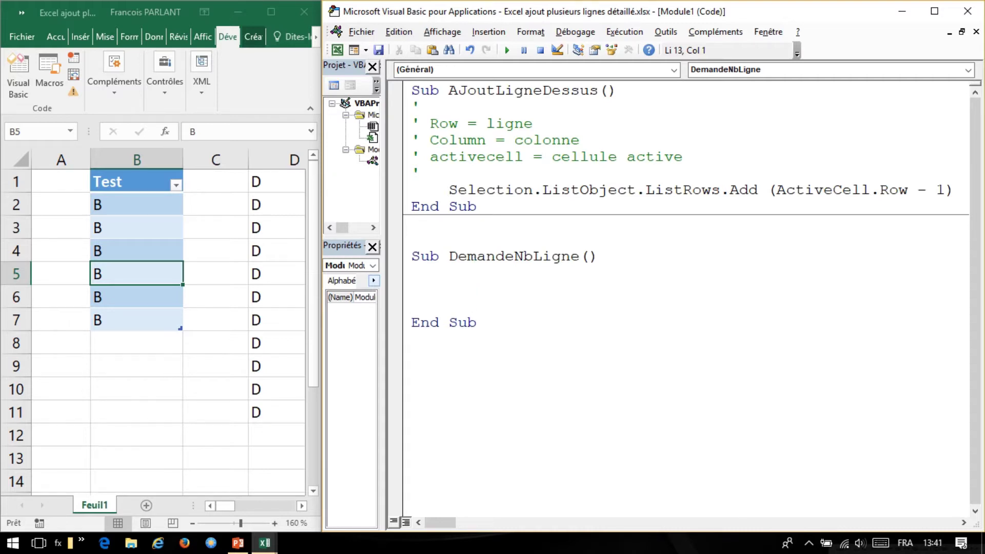
pyautogui.write('nb ')
pyautogui.write('=')
pyautogui.write('inpu')
pyautogui.write('t')
pyautogui.write('box')
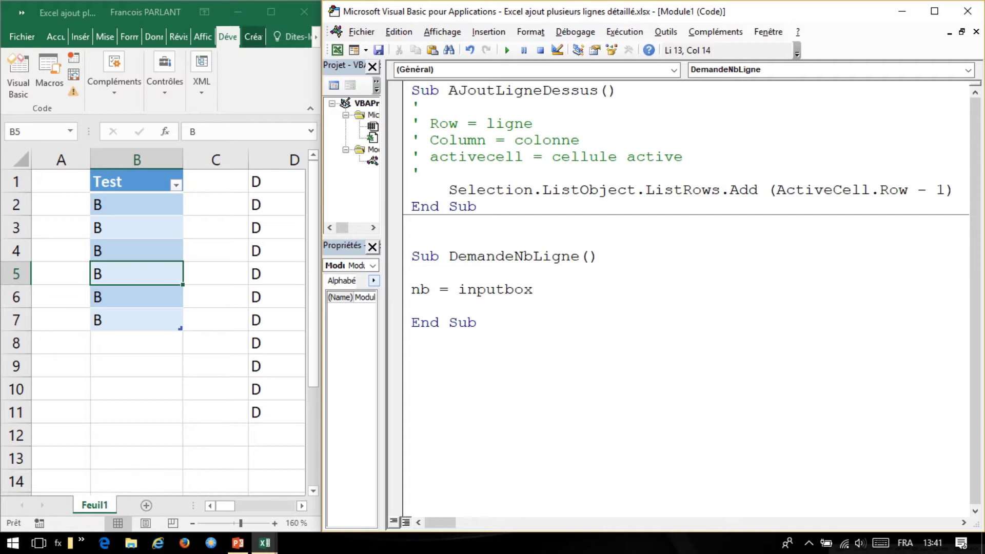
pyautogui.write('("')
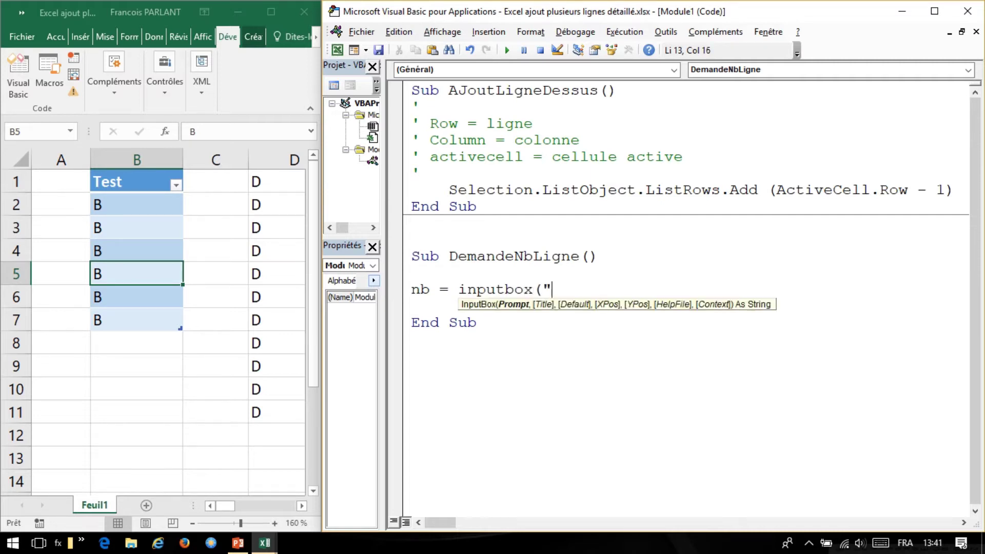
pyautogui.write('Com')
pyautogui.write('bien de lig')
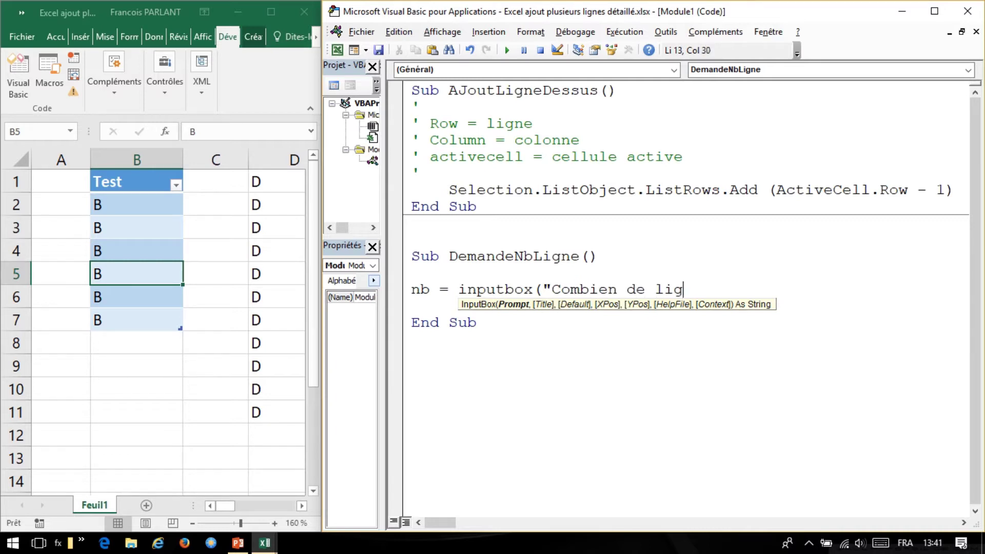
pyautogui.write('nes voulez')
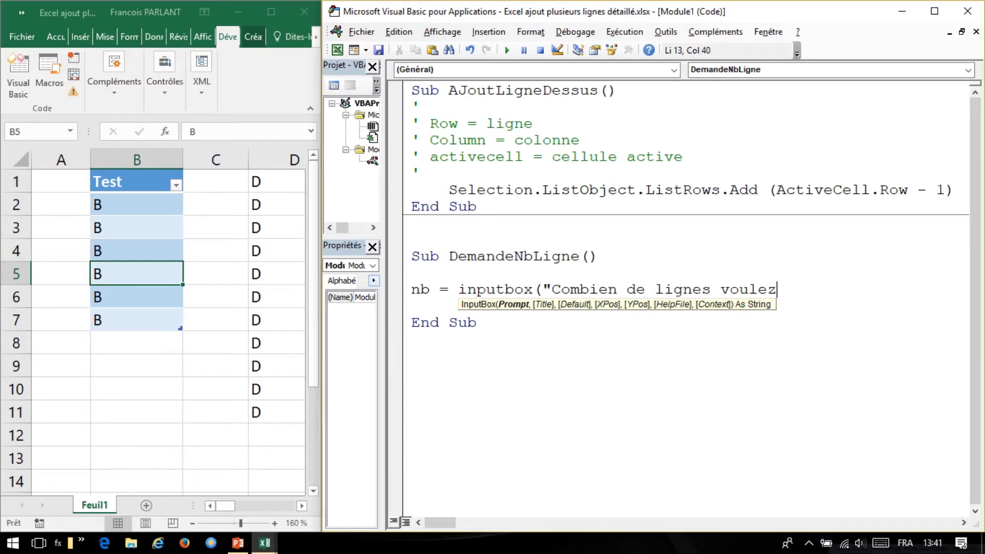
pyautogui.write('-vous?')
pyautogui.write('")')
pyautogui.press('Return')
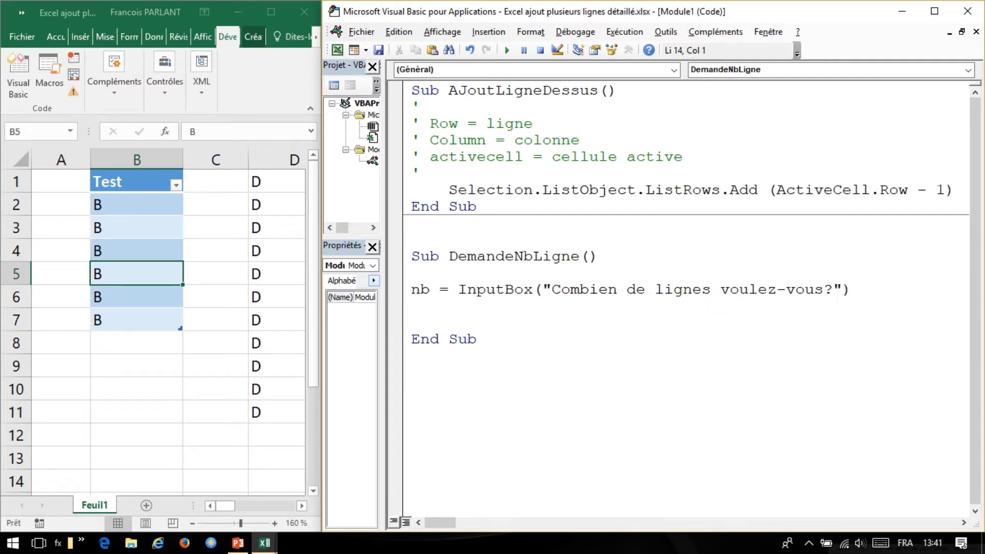
pyautogui.press('Return')
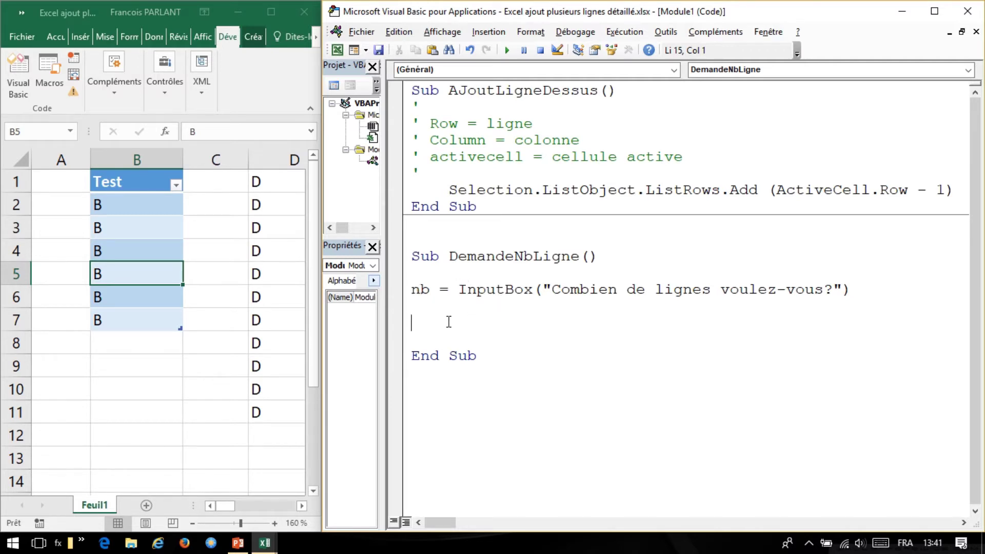
pyautogui.click(477, 289)
pyautogui.click(508, 51)
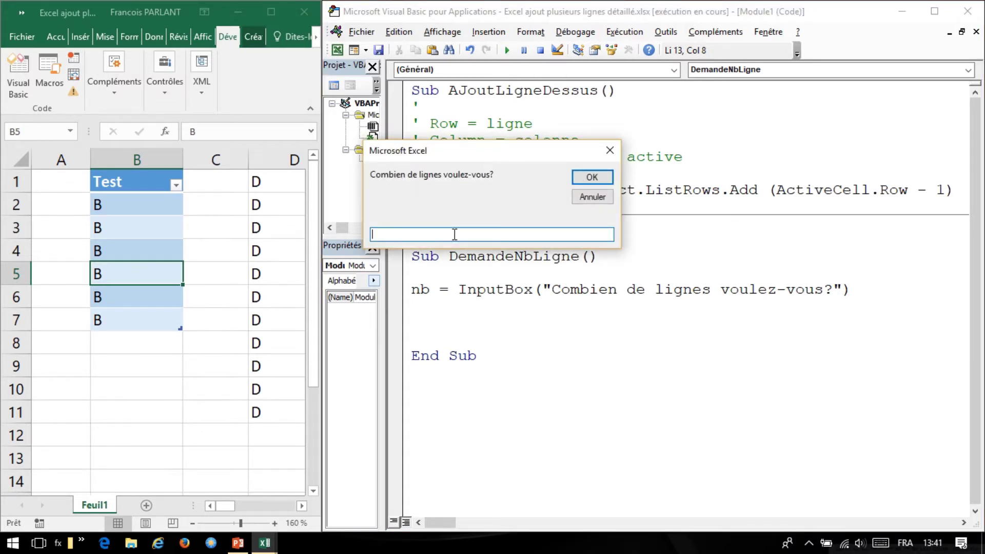
pyautogui.write('4')
pyautogui.click(589, 177)
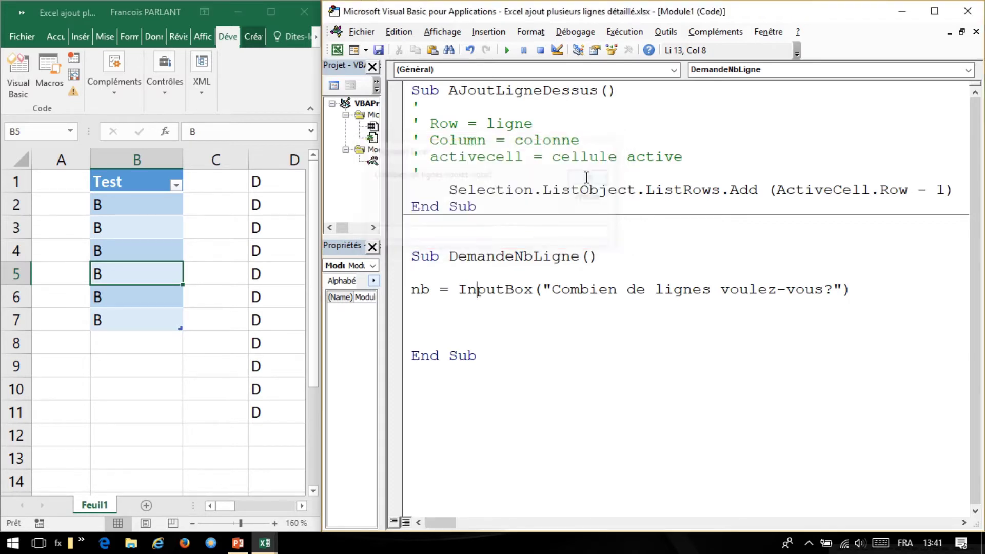
# - Add comments 'Do = faire', 'while = tant que' and 'loop = faire une boucle, un looping' below the InputBox line
pyautogui.click(494, 318)
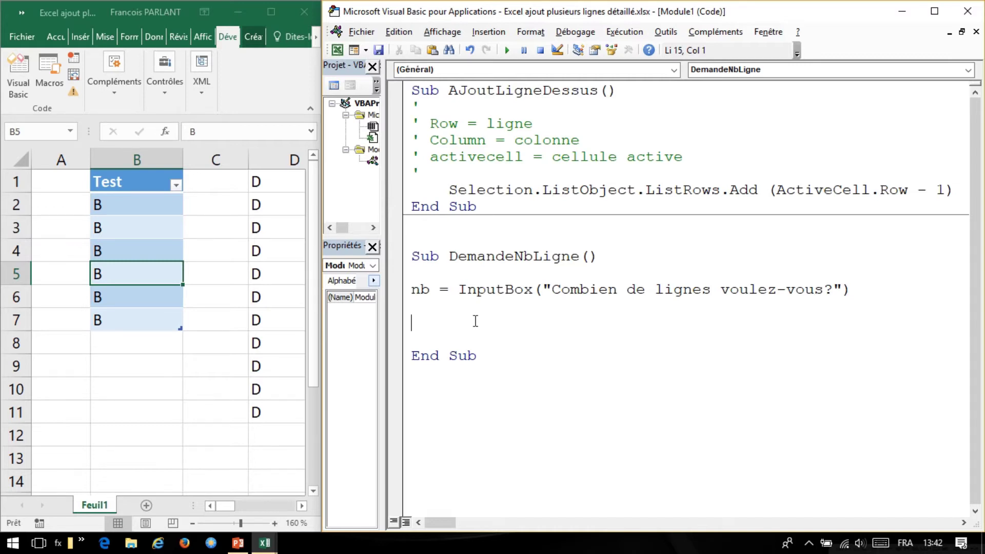
pyautogui.write("'Do ")
pyautogui.write('= fai')
pyautogui.write('re')
pyautogui.press('Return')
pyautogui.write("'")
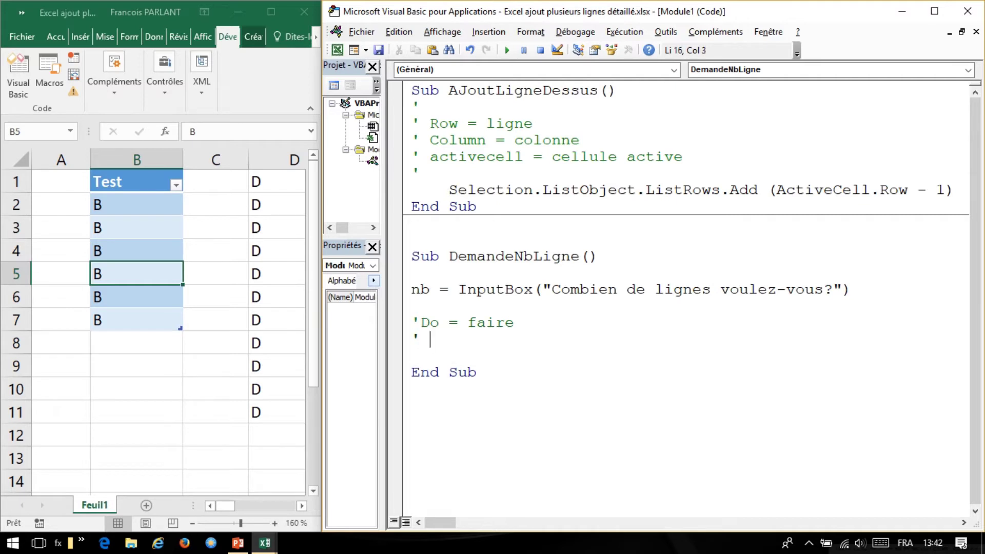
pyautogui.write('while ')
pyautogui.write('= tant que')
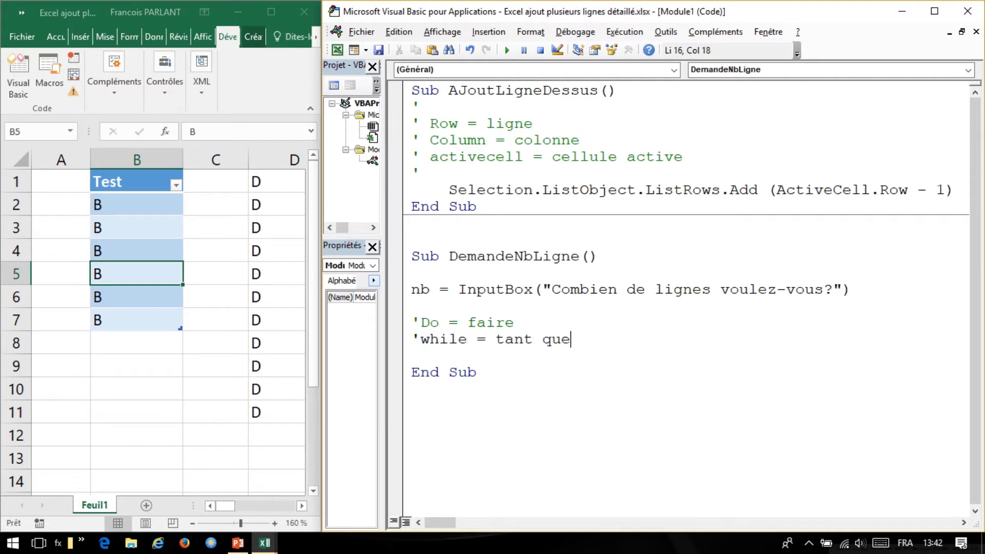
pyautogui.press('Return')
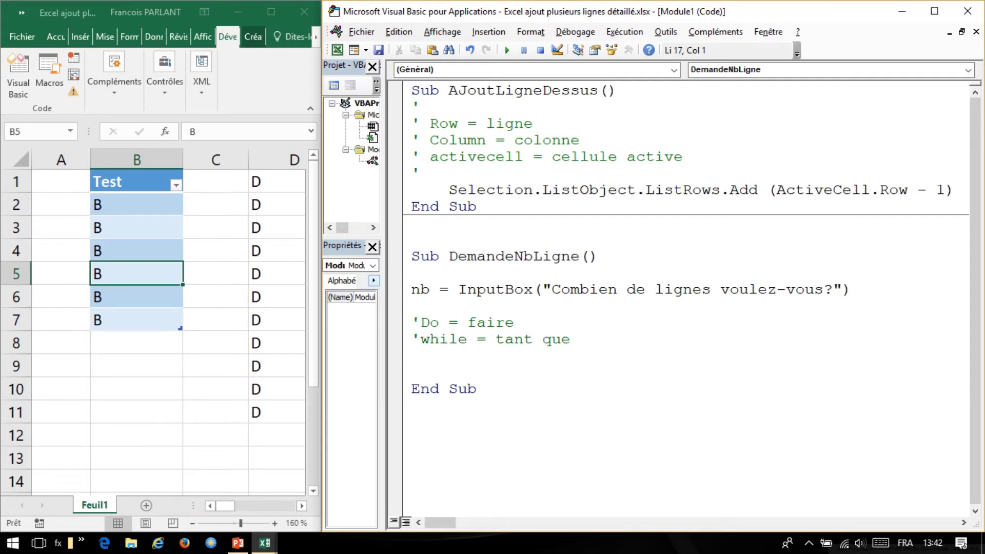
pyautogui.write("'loop ")
pyautogui.write('= faire ')
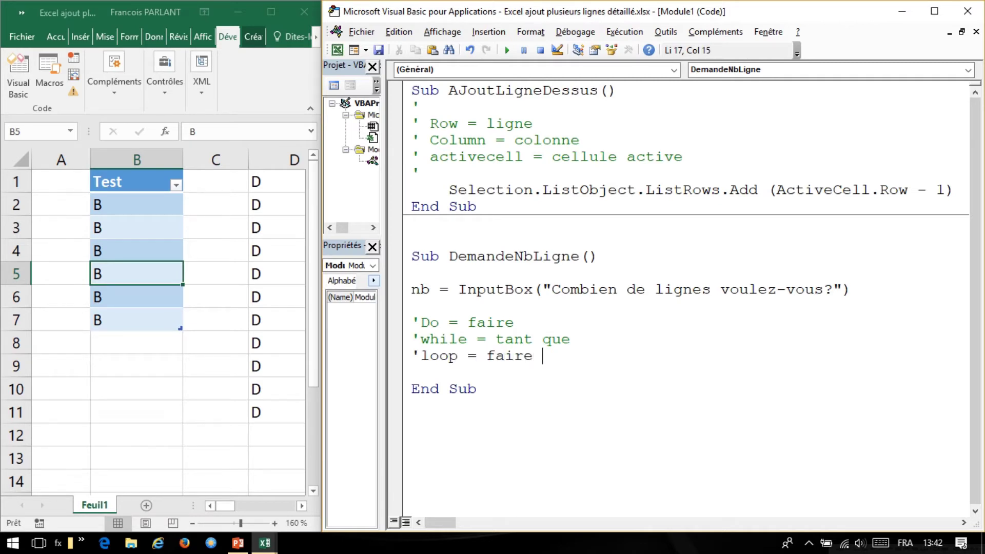
pyautogui.write('une bou')
pyautogui.write('cle, un loo')
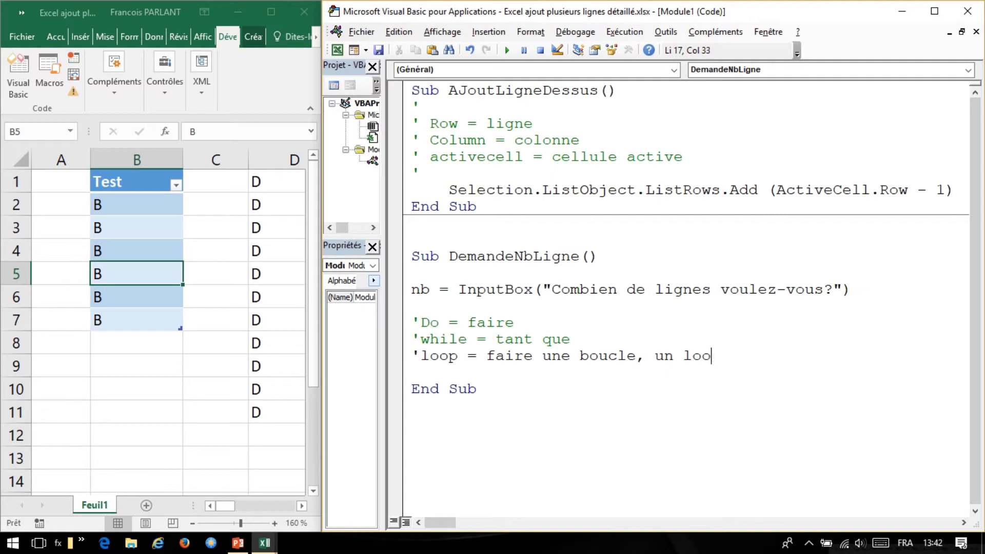
pyautogui.write('ping')
pyautogui.press('Return')
pyautogui.press('Return')
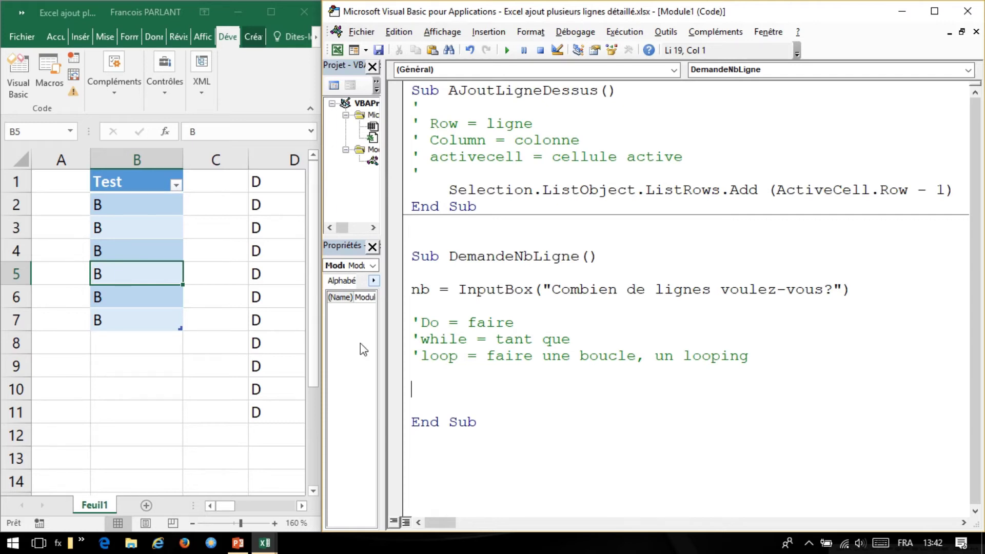
# - Write a Do While nb > 0 … Loop block whose body is nb = nb - 1
pyautogui.write('d')
pyautogui.write('o wh')
pyautogui.press('BackSpace')
pyautogui.write('hile ')
pyautogui.write('nb ')
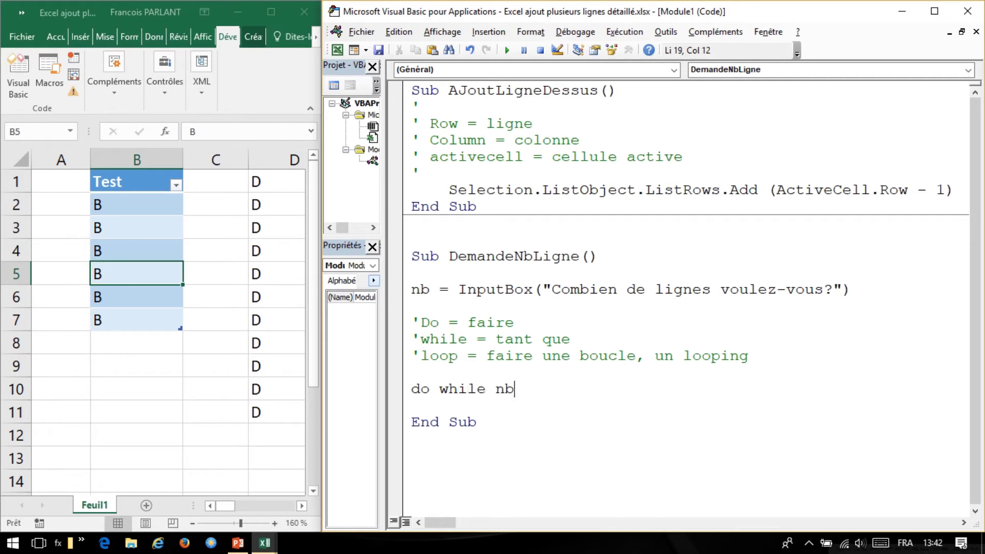
pyautogui.write('>')
pyautogui.write(' 0')
pyautogui.press('Return')
pyautogui.press('Return')
pyautogui.press('Return')
pyautogui.write('Lo')
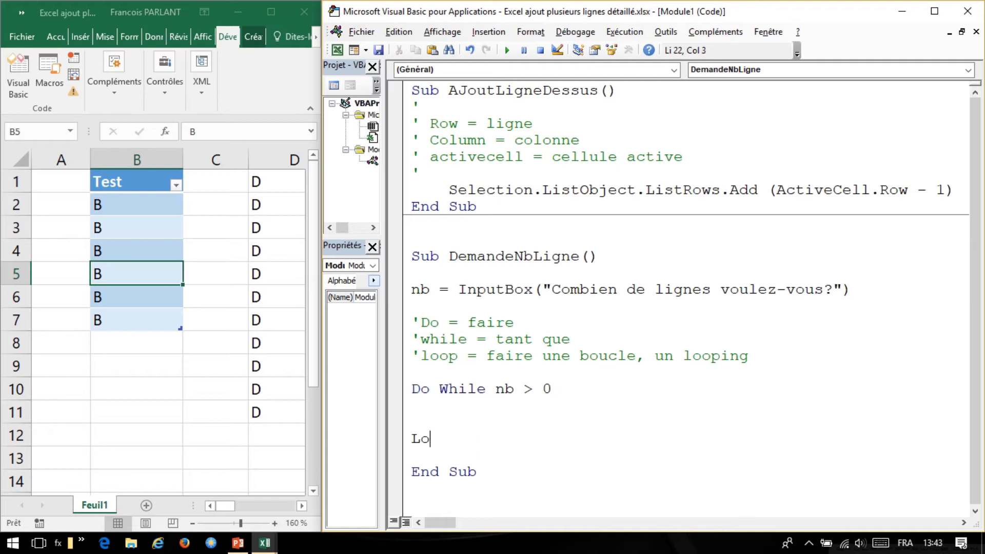
pyautogui.write('op')
pyautogui.press('Up')
pyautogui.write('nb ')
pyautogui.write('= nb ')
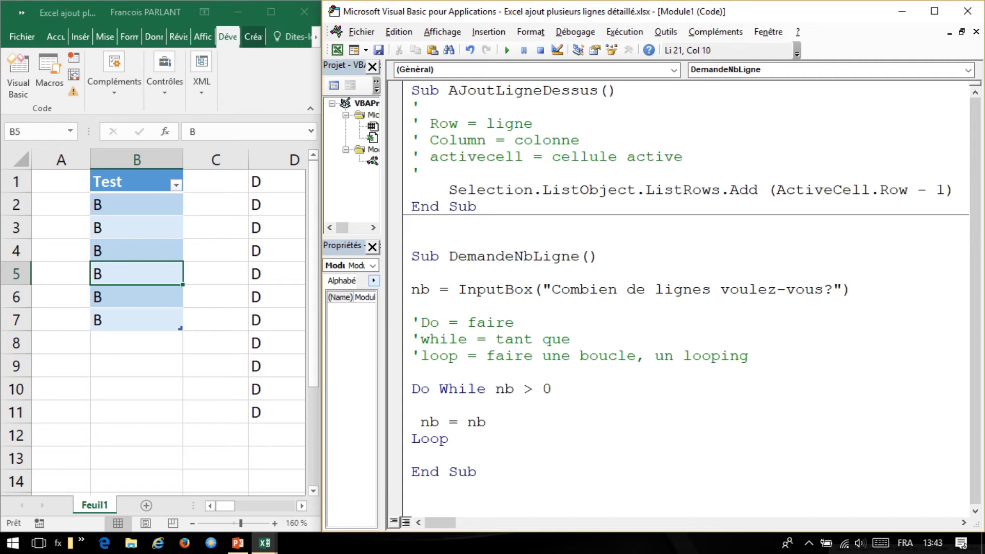
pyautogui.write('- 1')
pyautogui.click(554, 393)
# - Insert an AJoutLigneDessus call on a new line right after Do While nb > 0
pyautogui.click(502, 408)
pyautogui.press('Return')
pyautogui.press('Up')
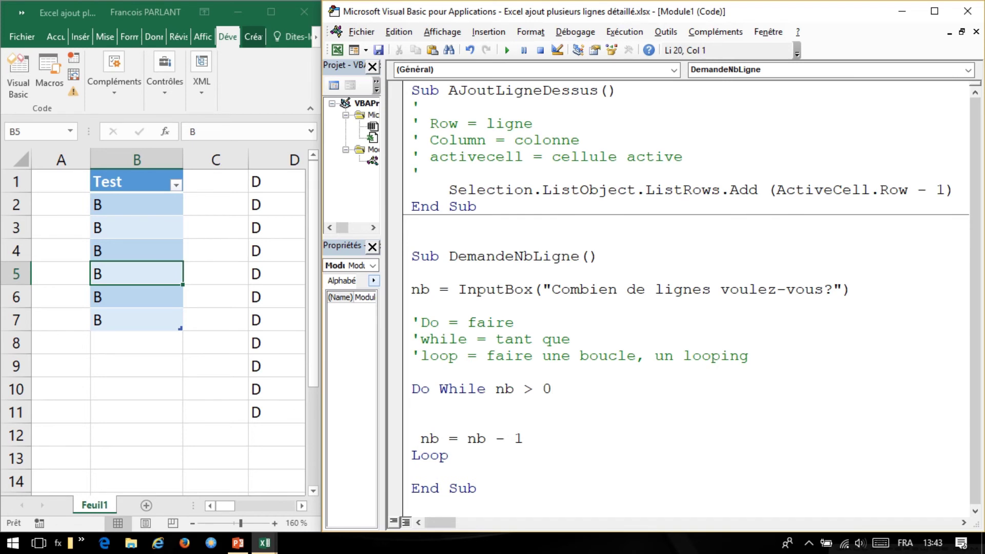
pyautogui.press('Return')
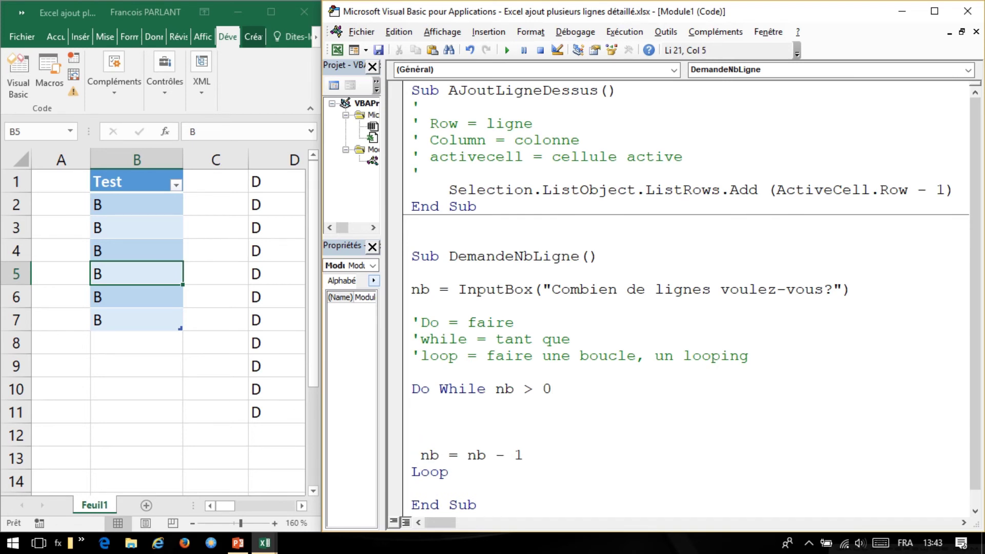
pyautogui.write('aj')
pyautogui.press('BackSpace')
pyautogui.write('j')
pyautogui.write('outLigne')
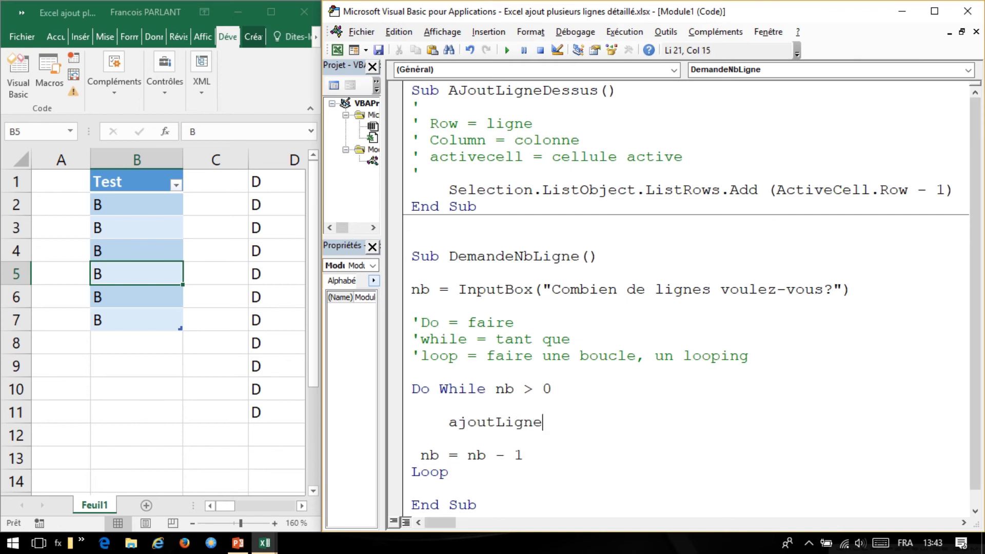
pyautogui.write('Dessus')
pyautogui.click(626, 437)
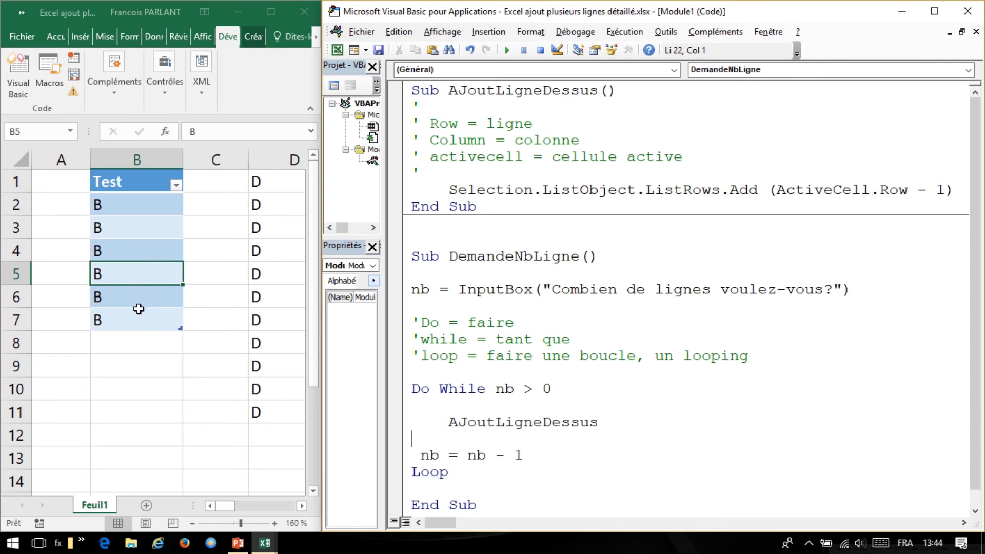
# - With cell B6 selected, run DemandeNbLigne and answer 5 to insert five table rows
pyautogui.click(138, 309)
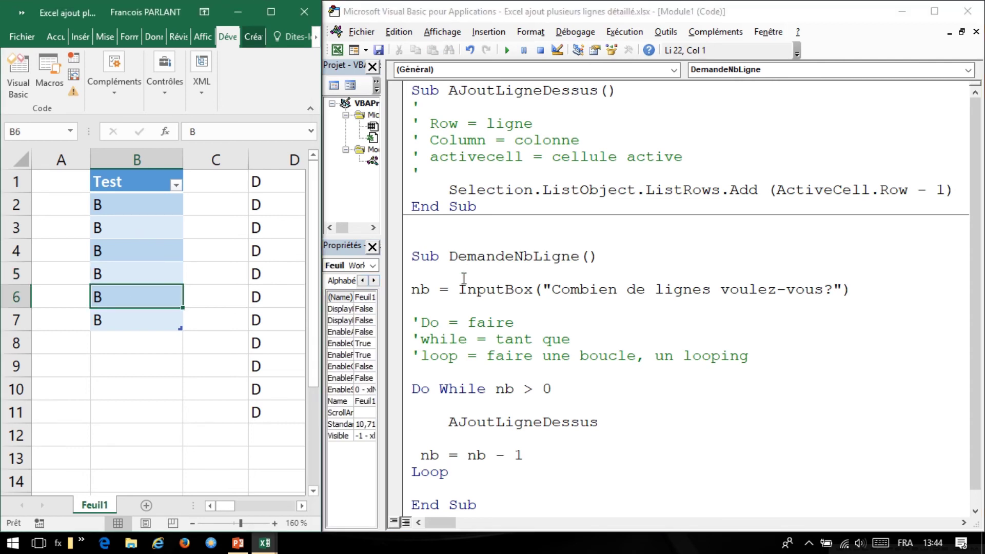
pyautogui.click(508, 51)
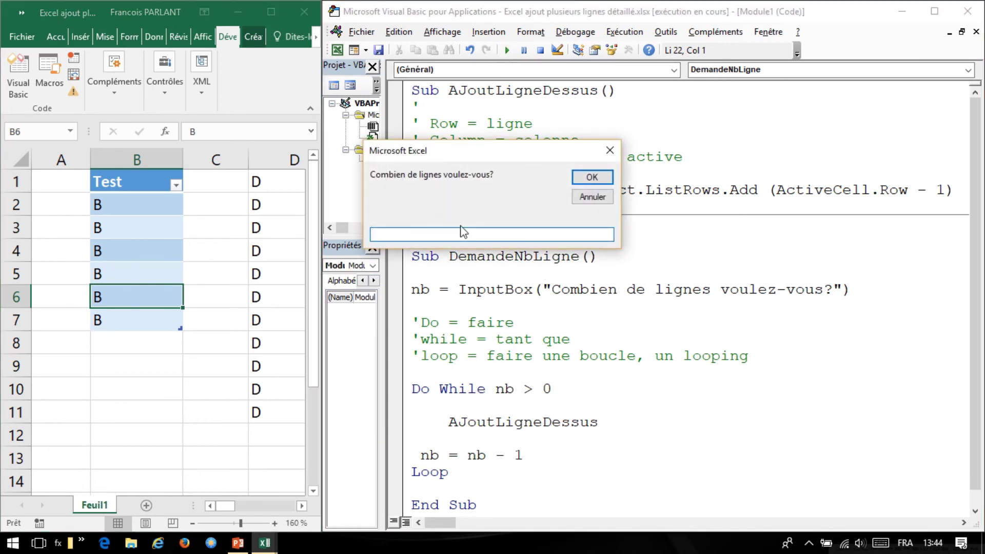
pyautogui.write('5')
pyautogui.click(587, 177)
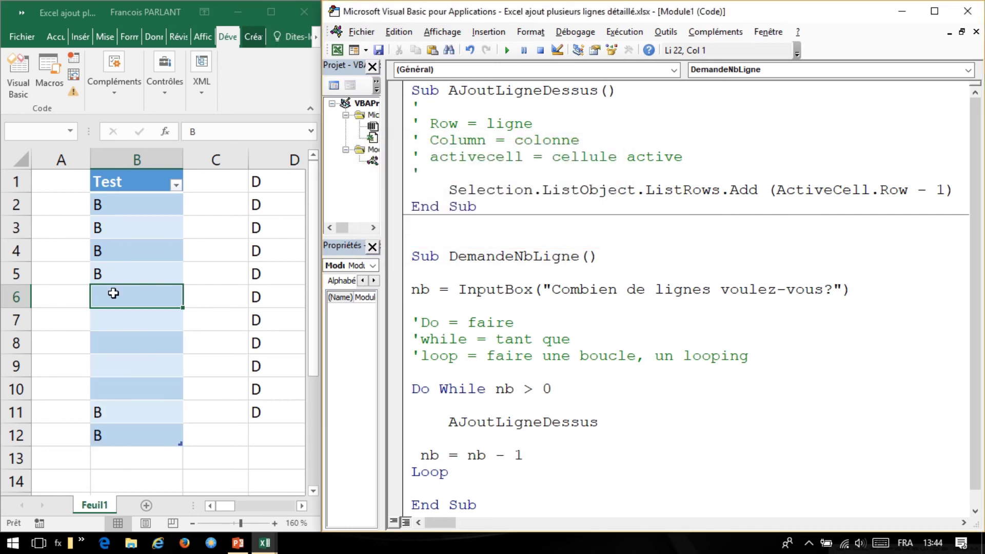